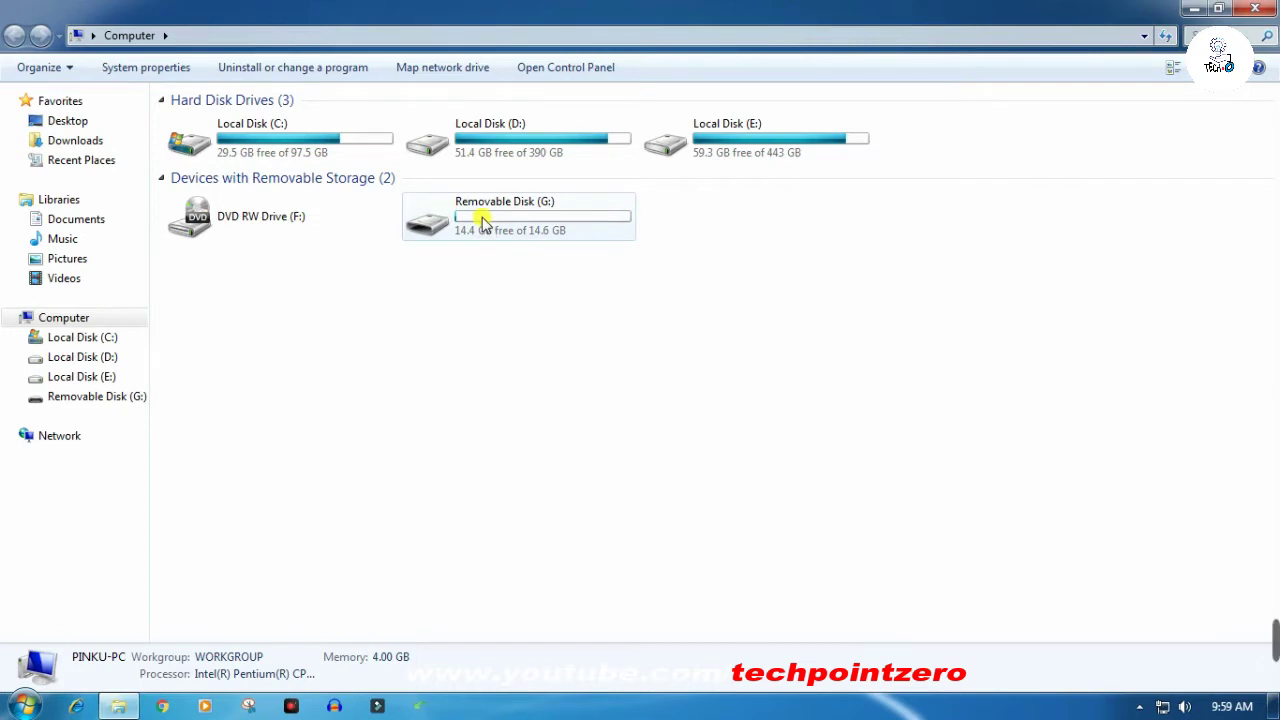
- Minimize the Computer window to reveal the desktop
click(1192, 12)
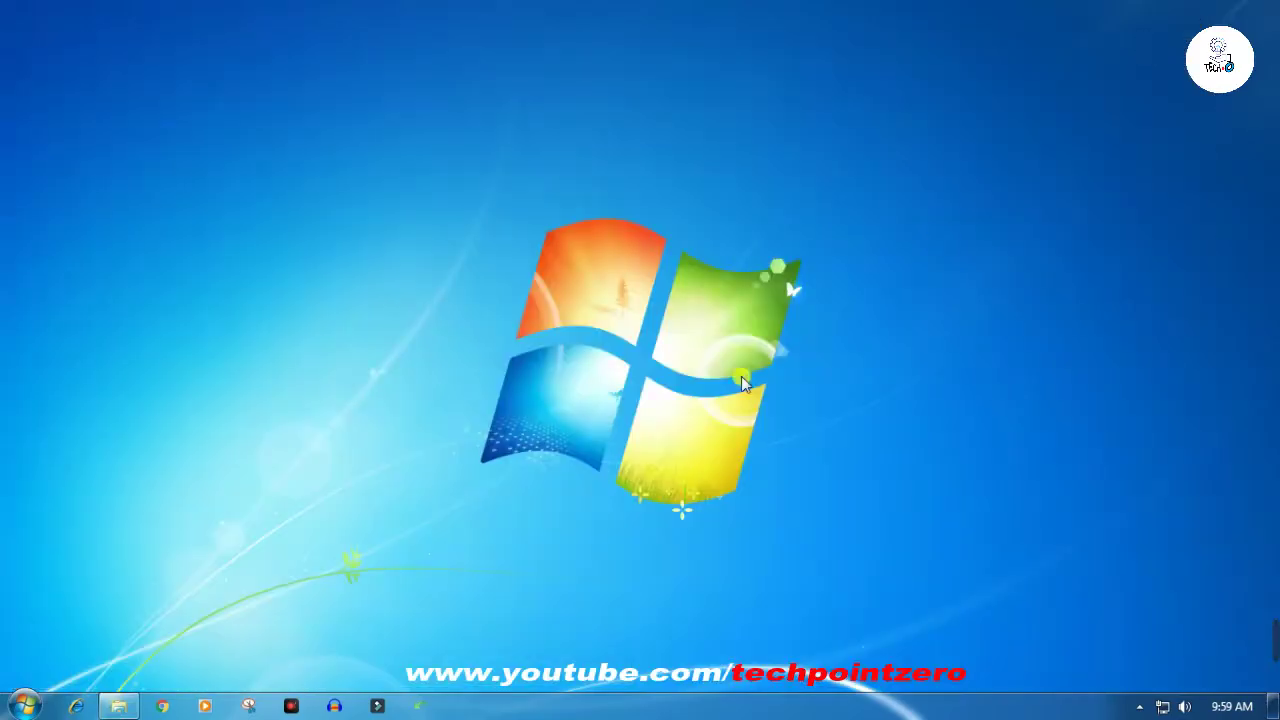
- Open Chrome and run a Google search for 'lockdir' from the new tab page
click(160, 706)
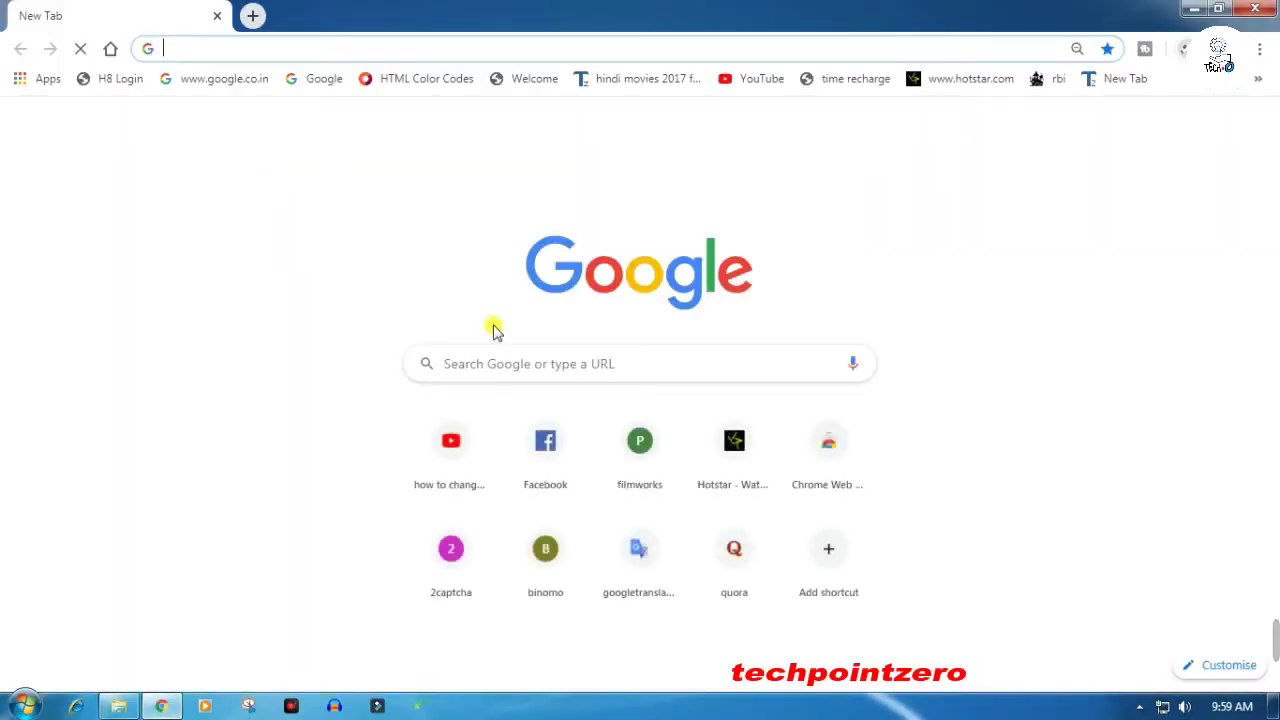
click(531, 360)
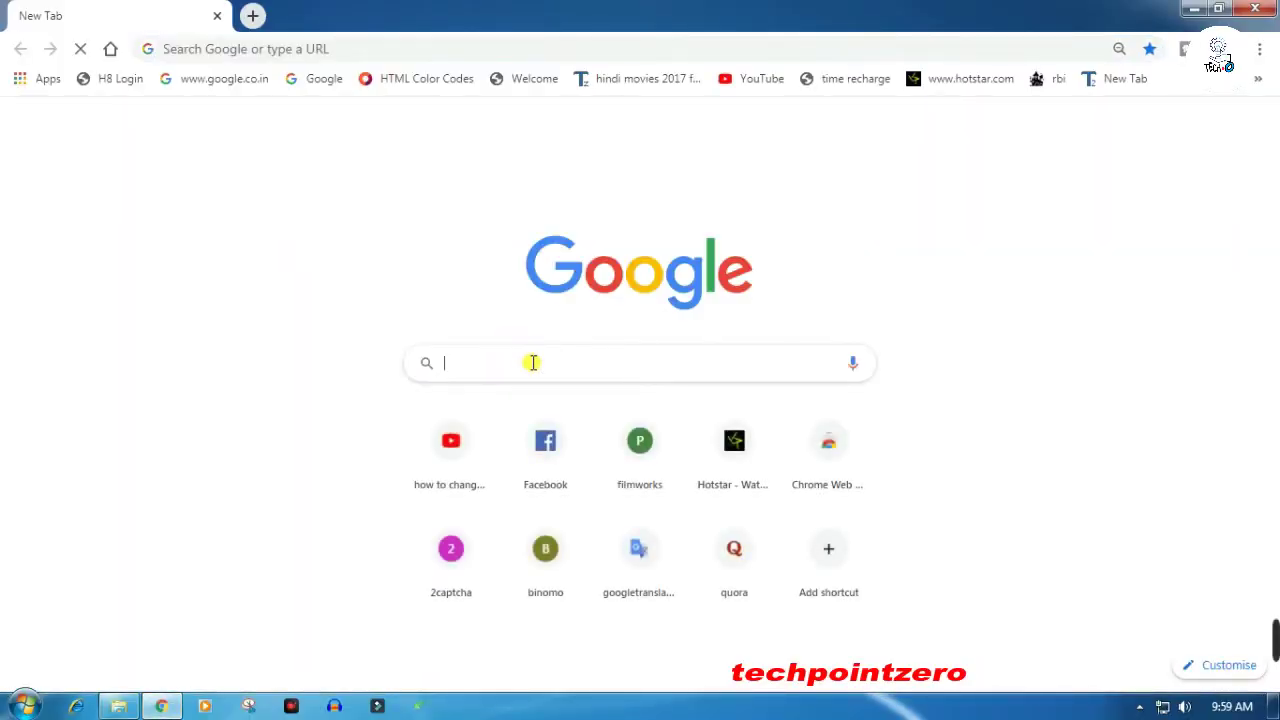
text(loc)
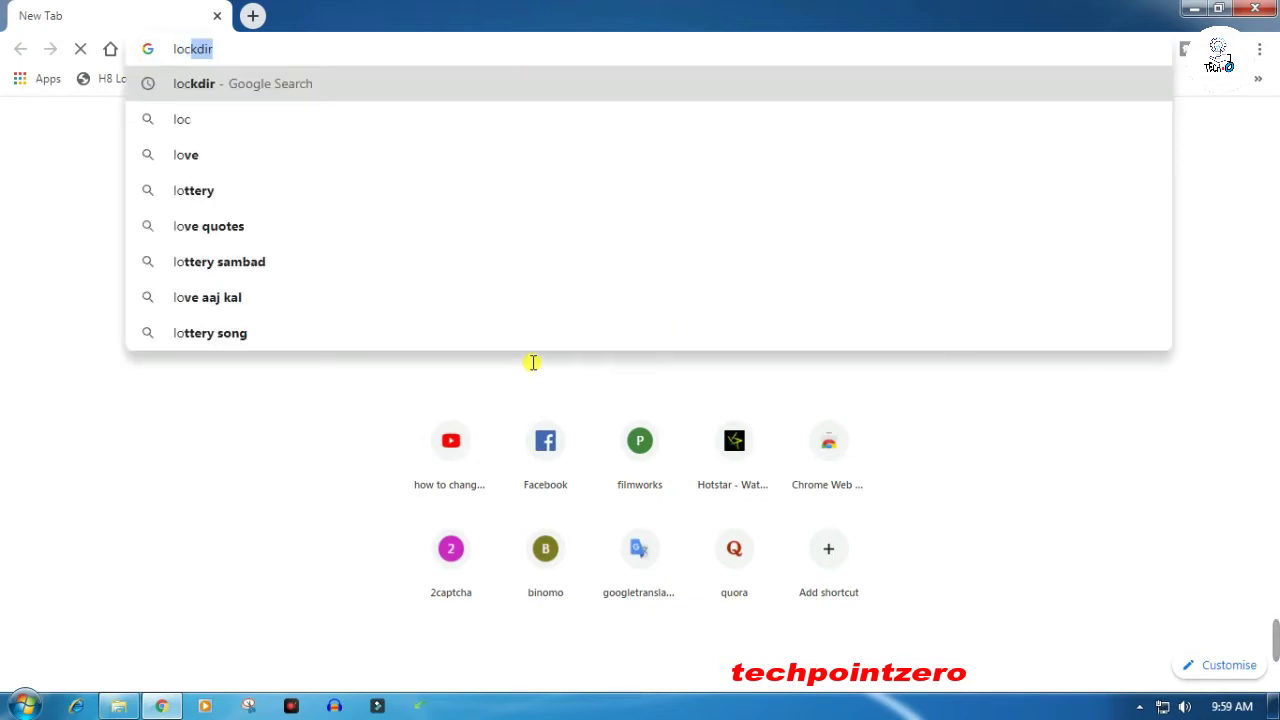
text(kdir)
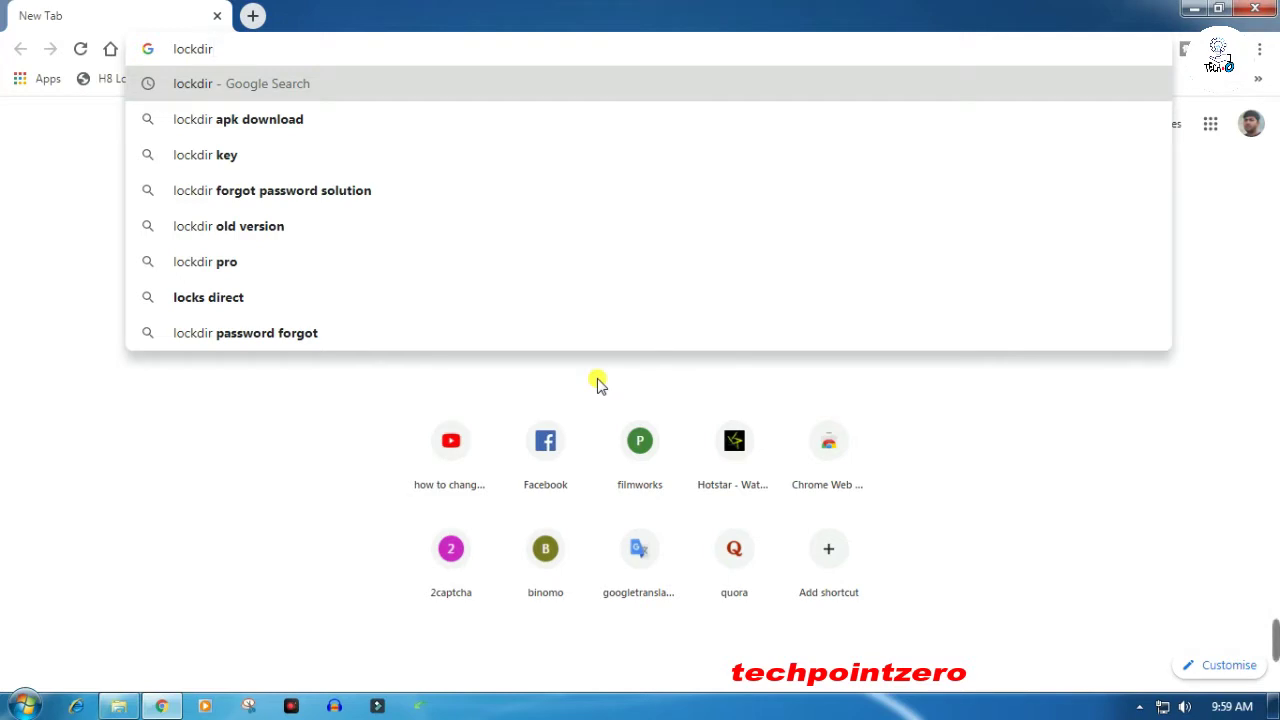
key(Return)
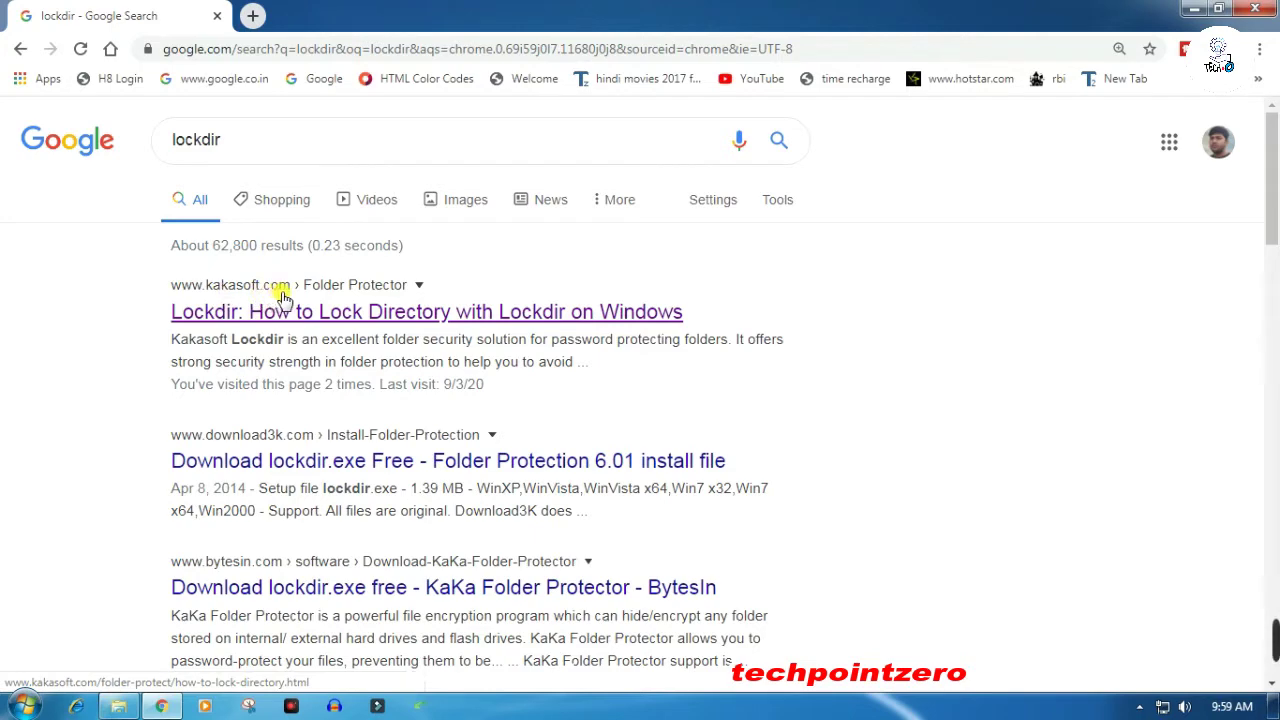
- Download the free lockdir.exe from Kakasoft's Lockdir guide page into the Music library, then minimize Chrome
click(300, 318)
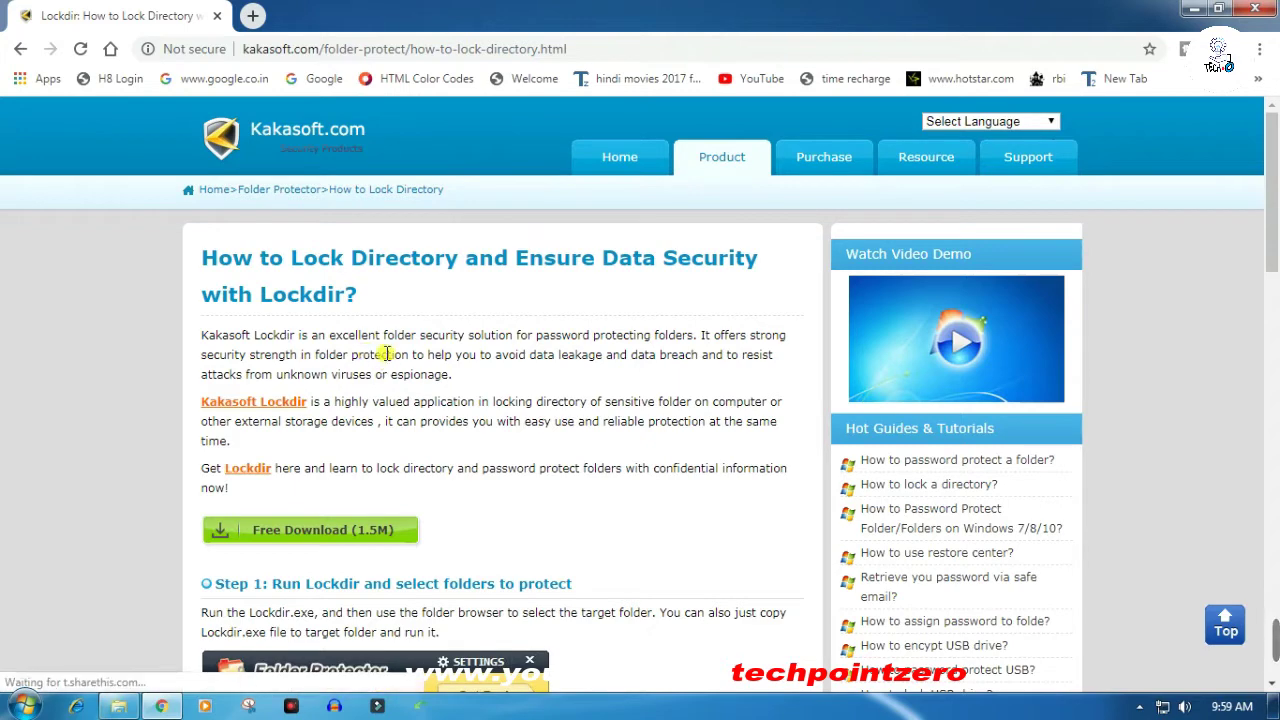
scroll(370, 355, down, 2)
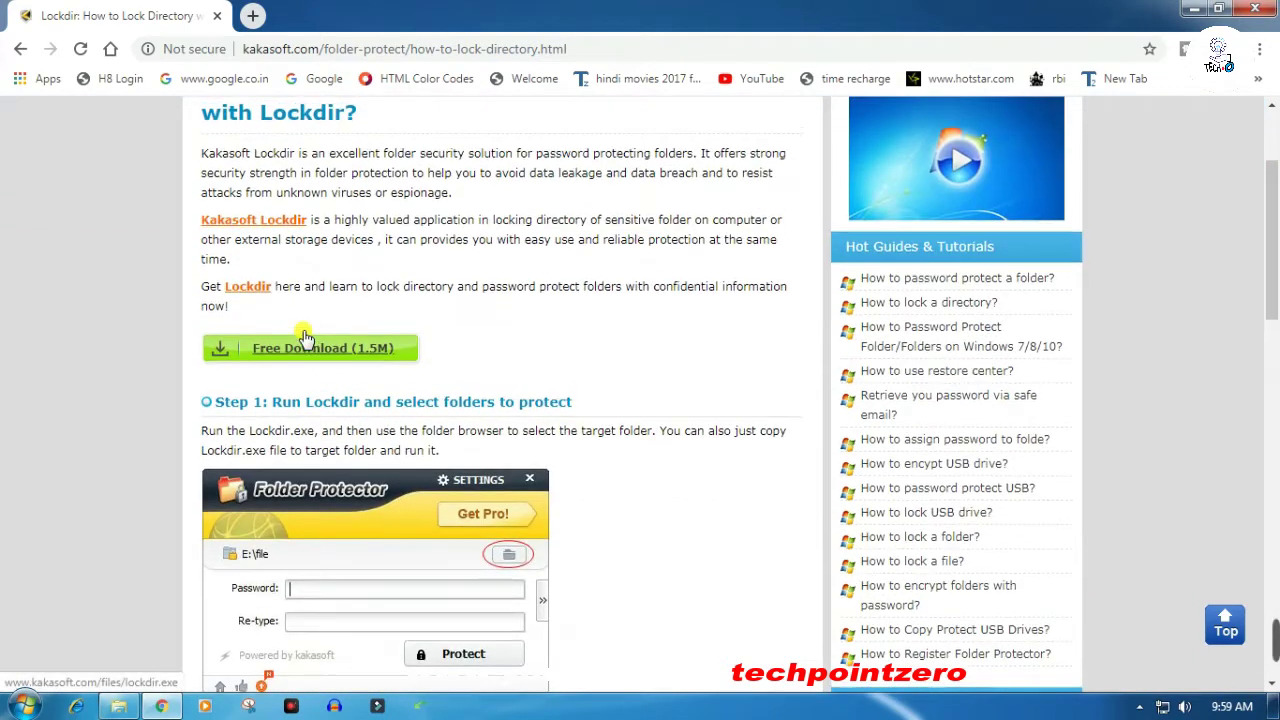
scroll(300, 330, up, 2)
scroll(300, 470, down, 1)
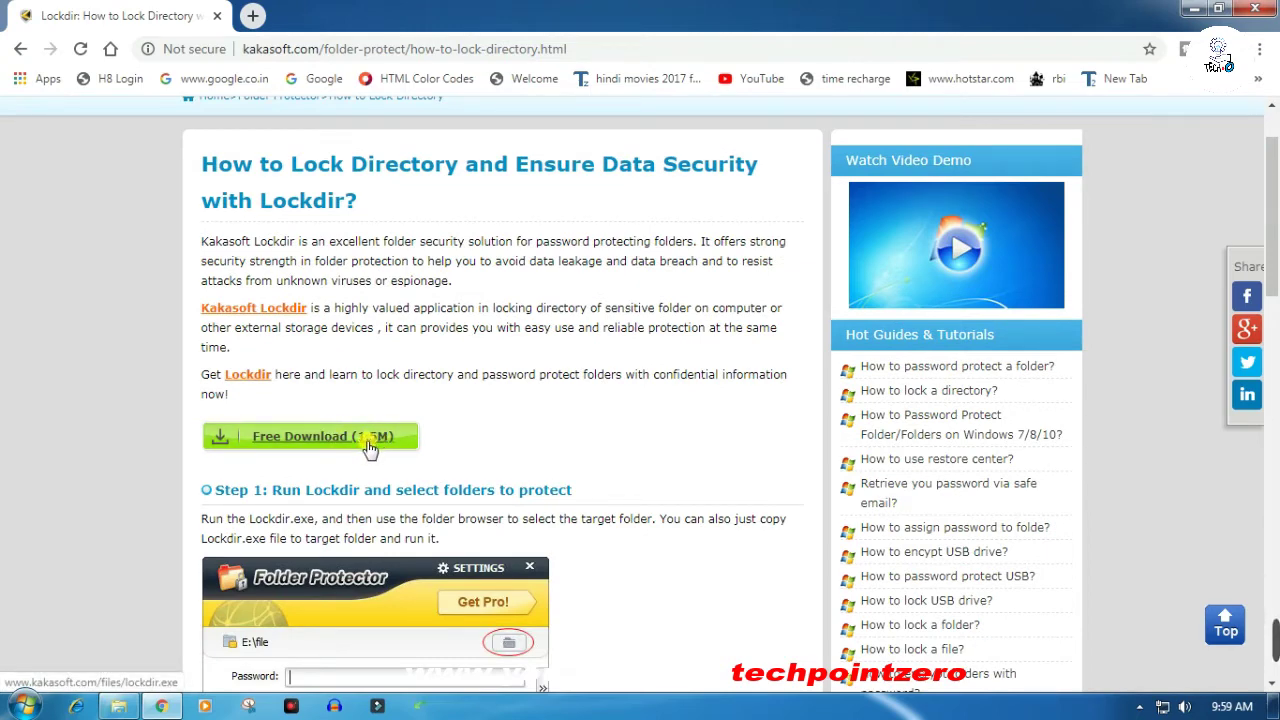
scroll(370, 447, down, 1)
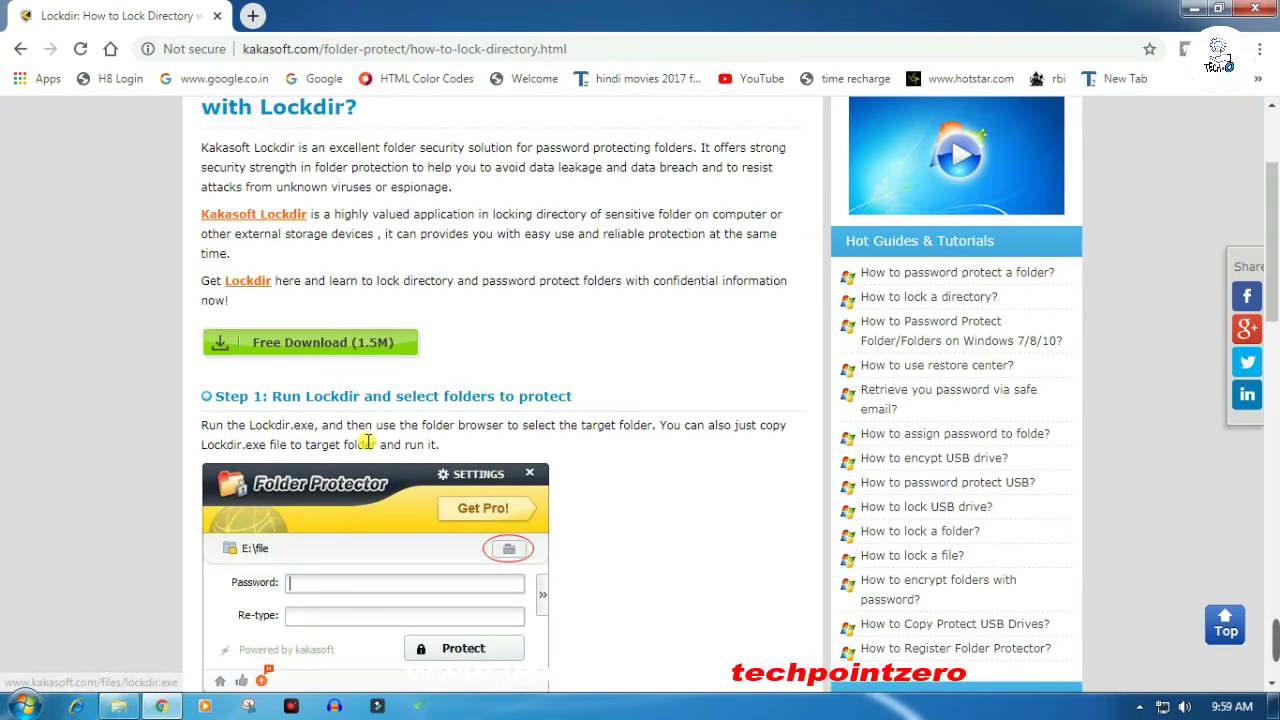
click(330, 357)
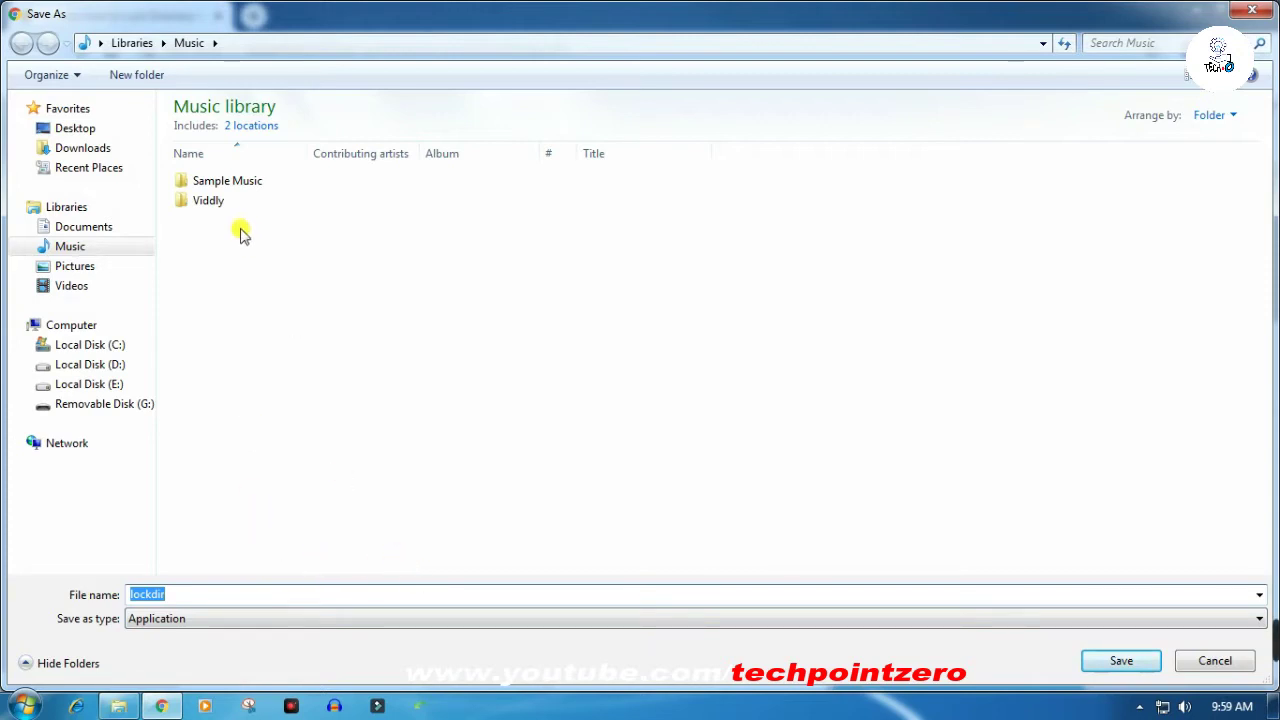
click(1121, 661)
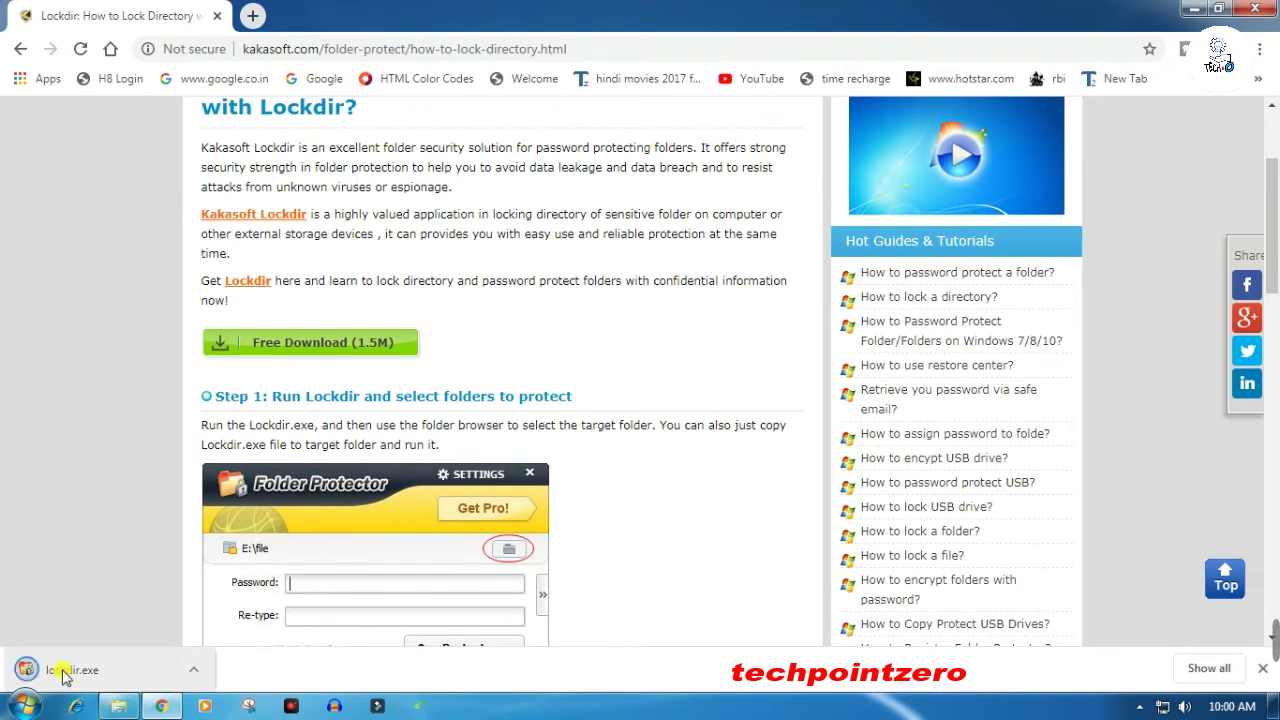
click(1196, 10)
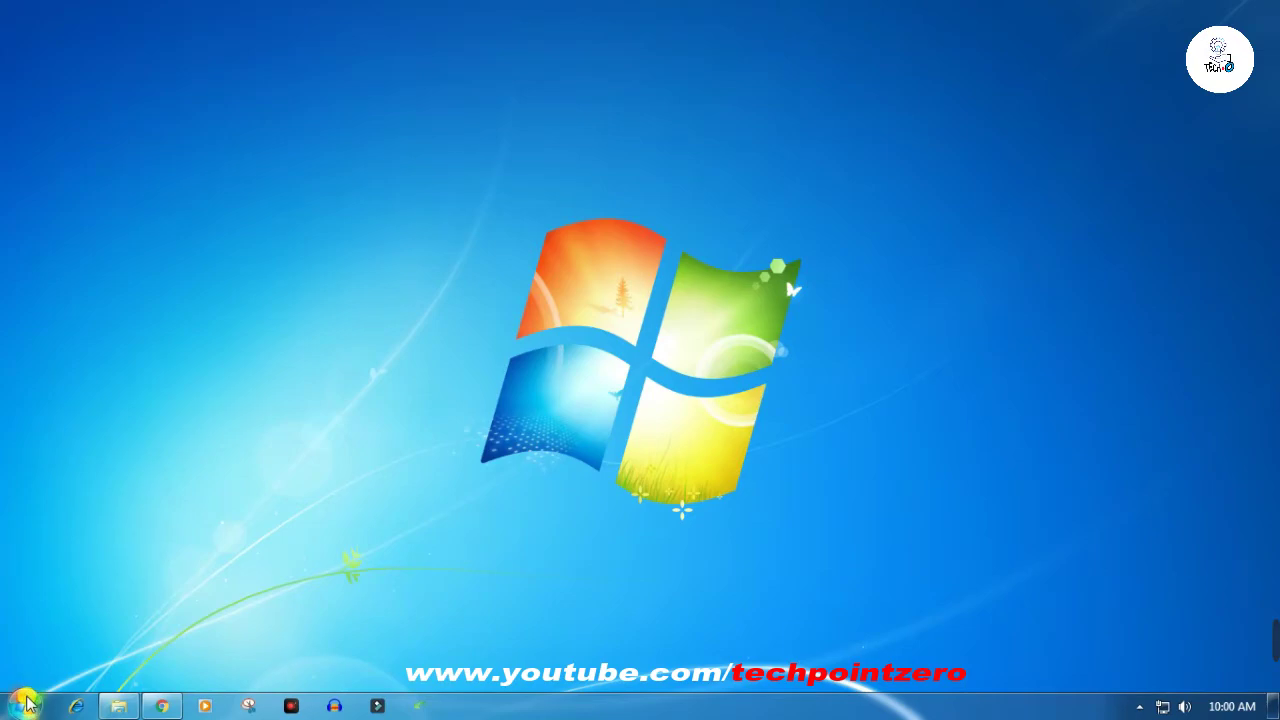
- Open Computer from the Start menu and maximize its window
click(25, 706)
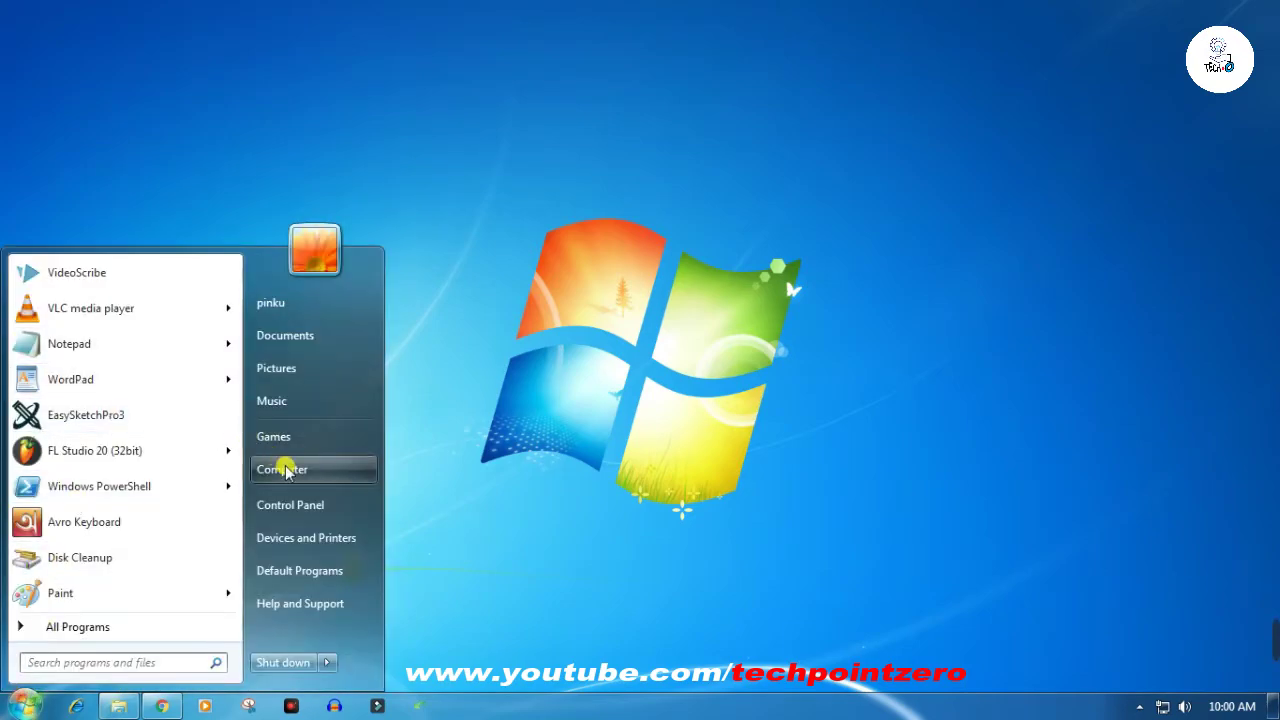
click(284, 467)
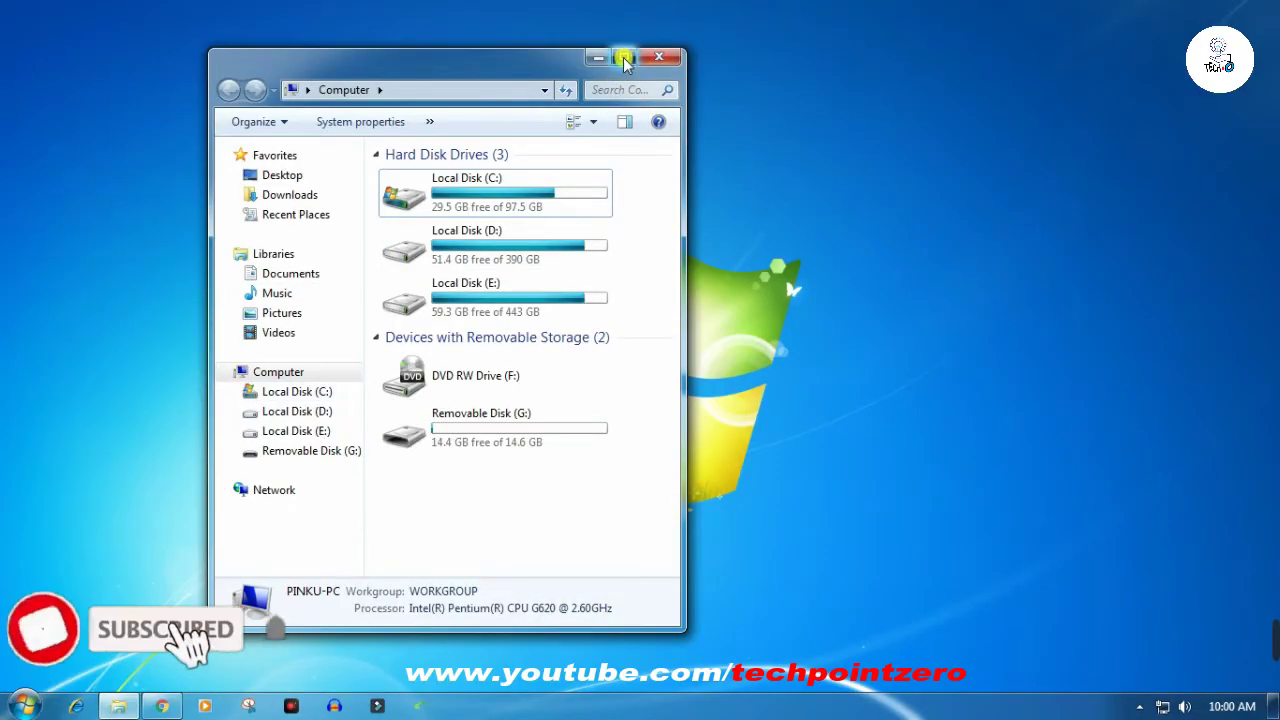
click(623, 55)
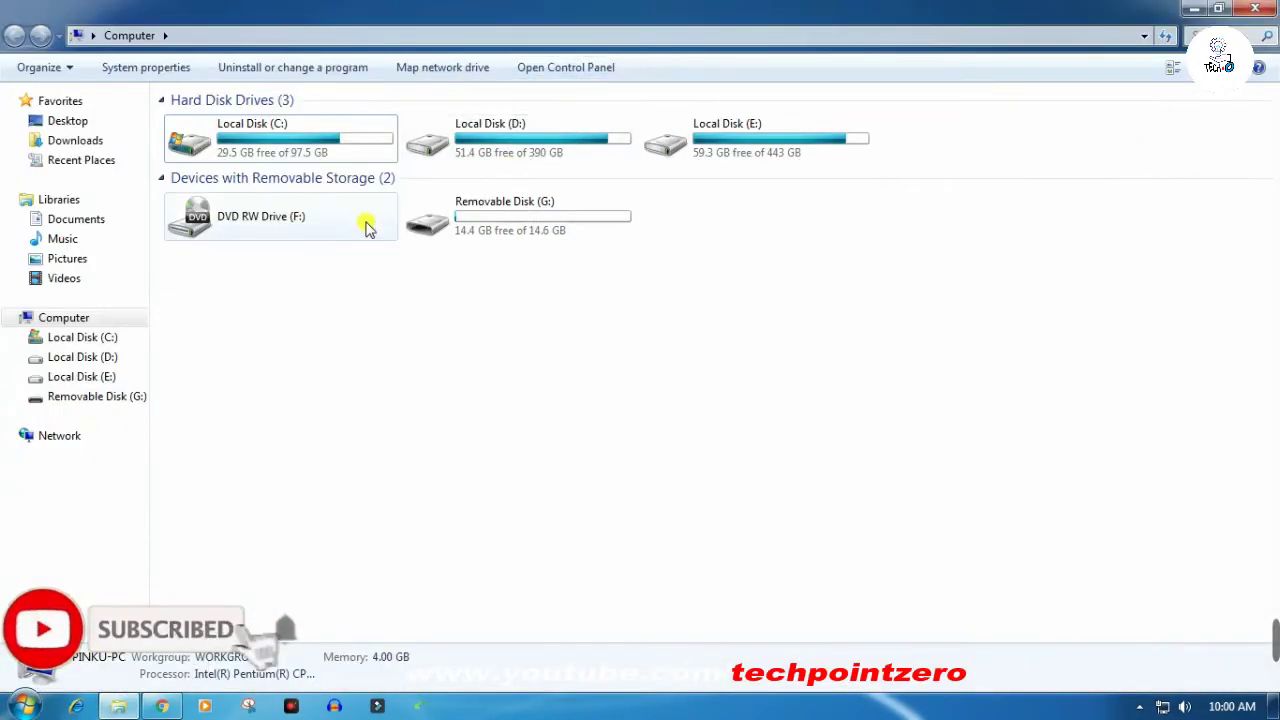
- Copy the lockdir application from the Music library
click(62, 239)
mouse_move(246, 396)
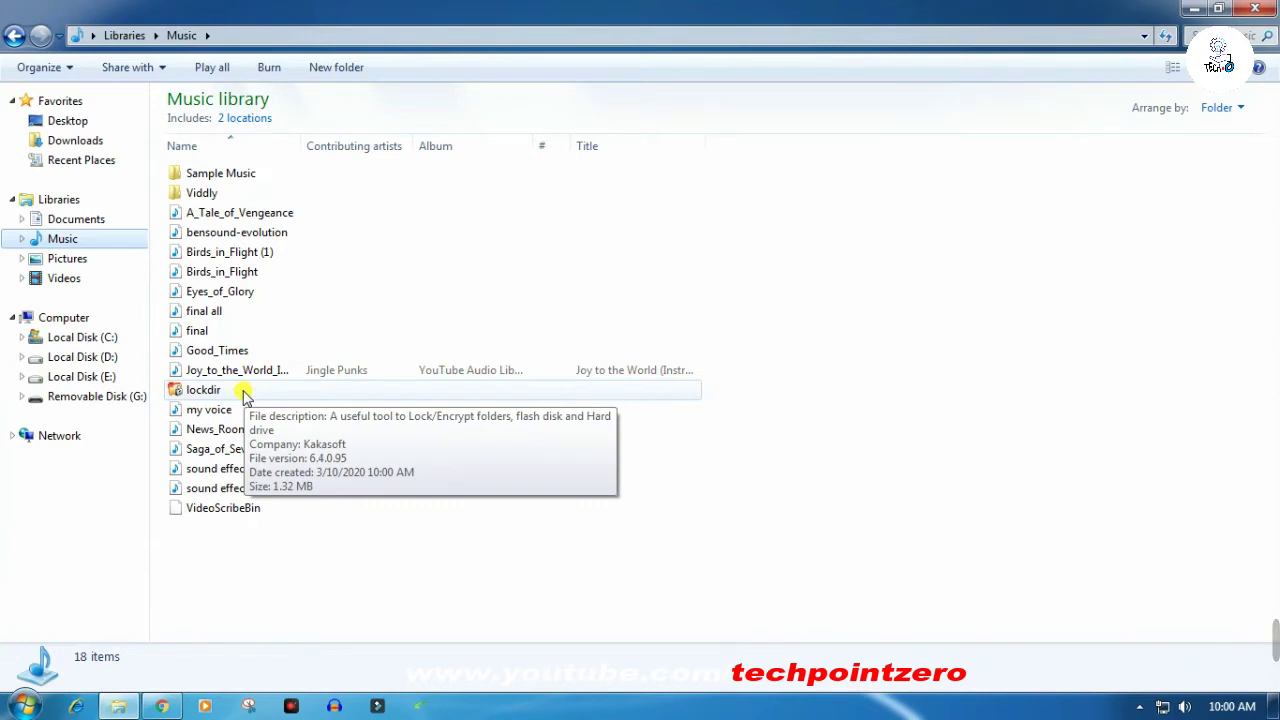
right_click(246, 396)
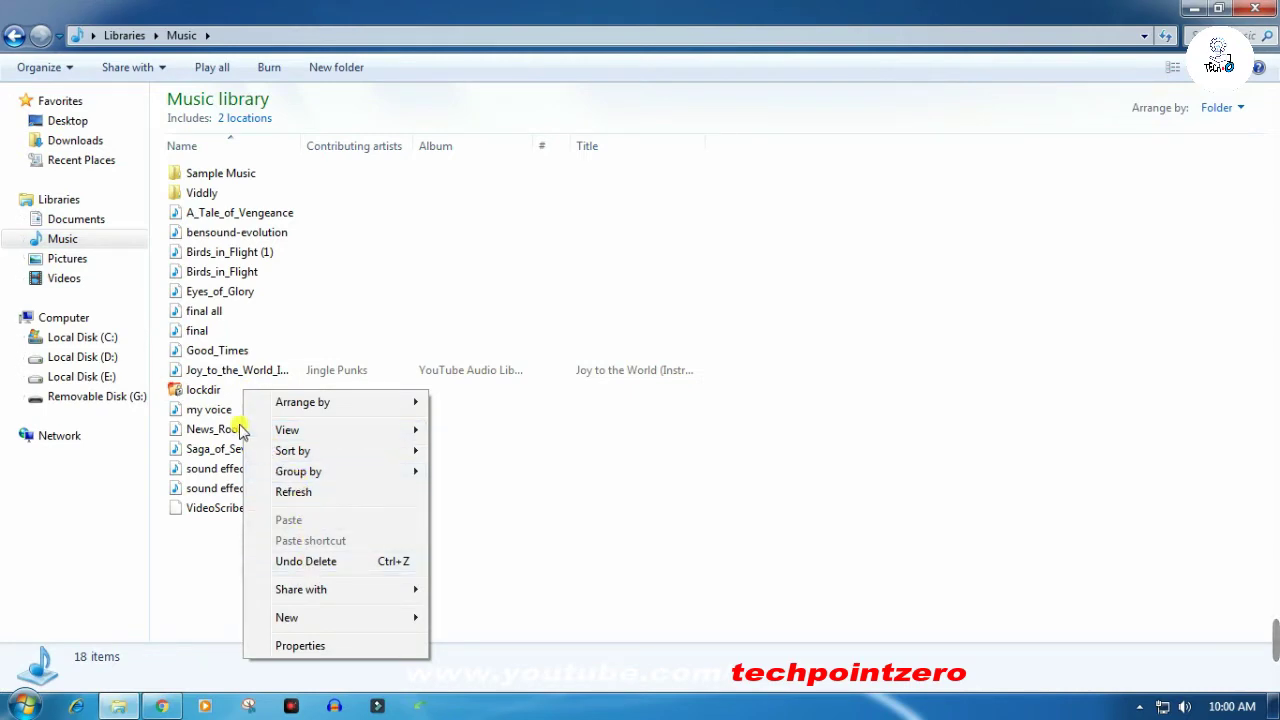
click(213, 390)
right_click(213, 391)
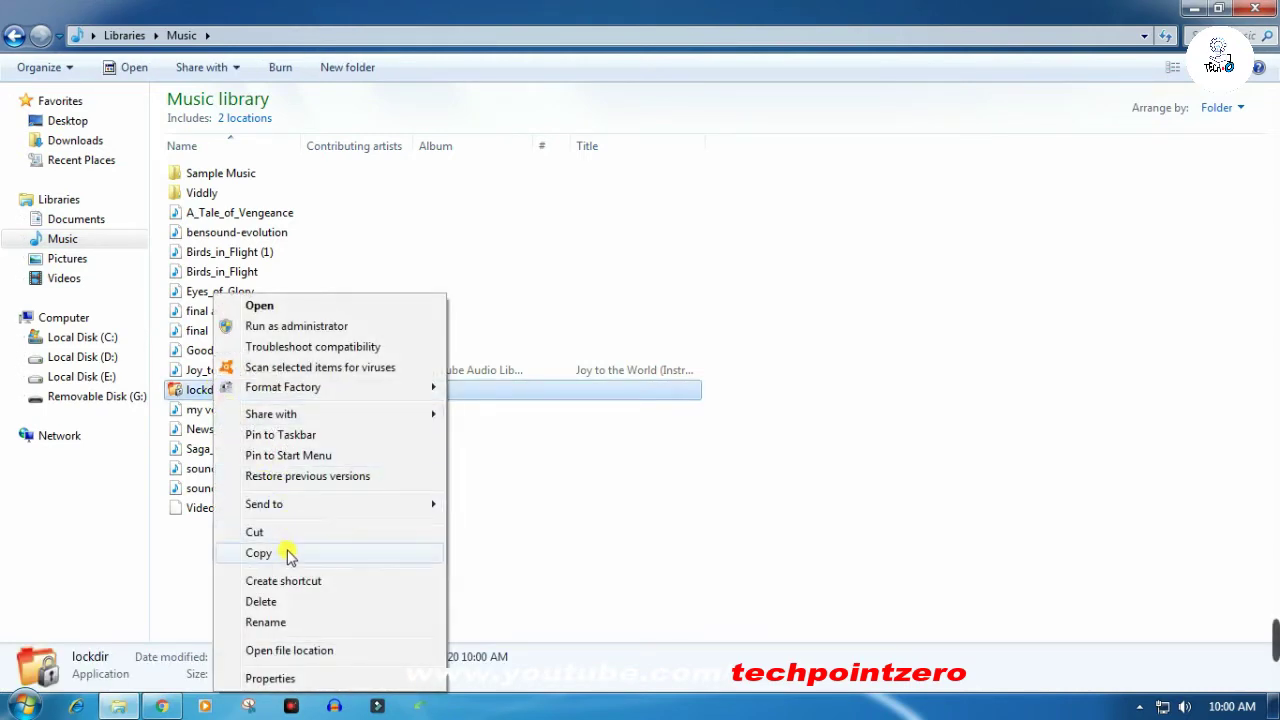
click(287, 555)
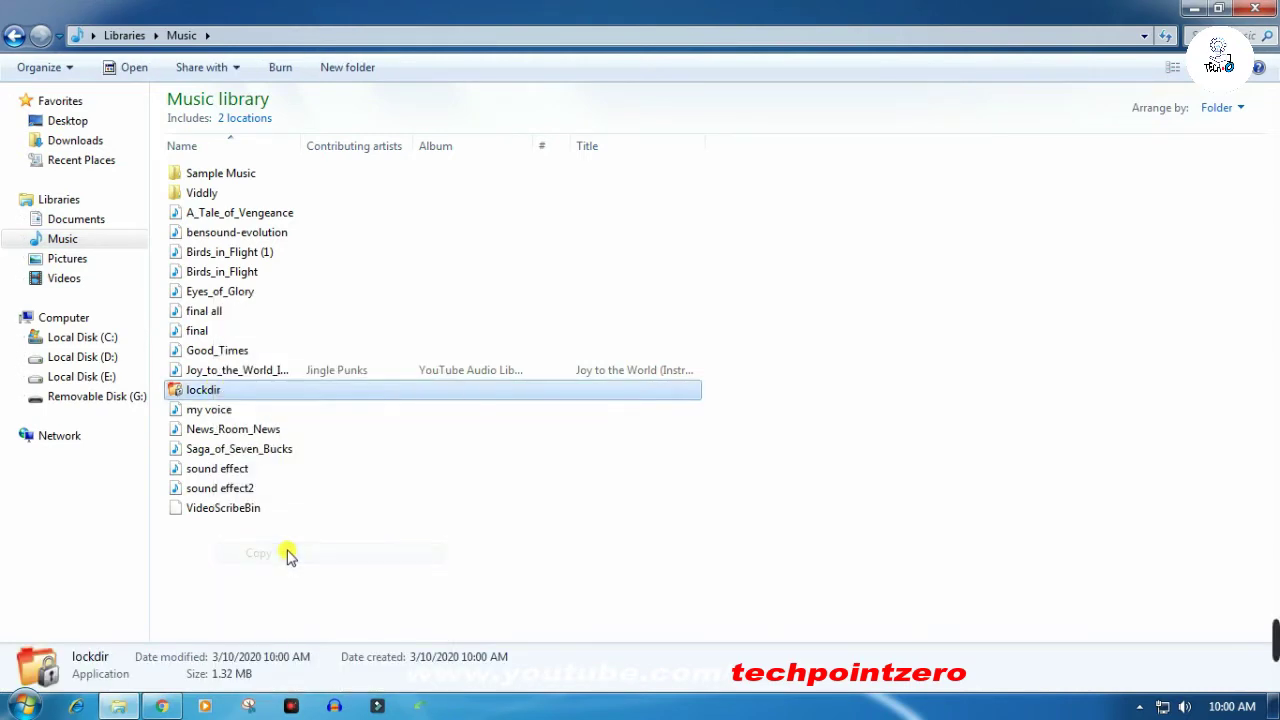
- Paste lockdir into the file list of Removable Disk (G:)
click(76, 398)
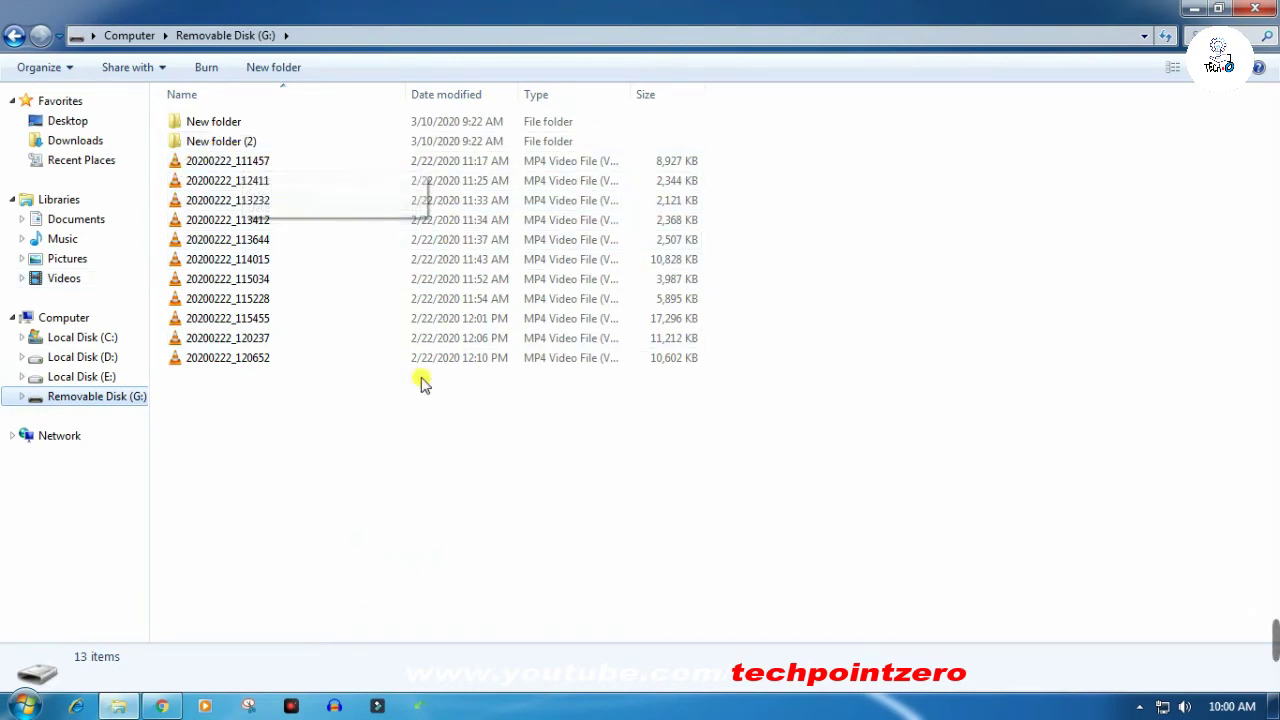
right_click(218, 450)
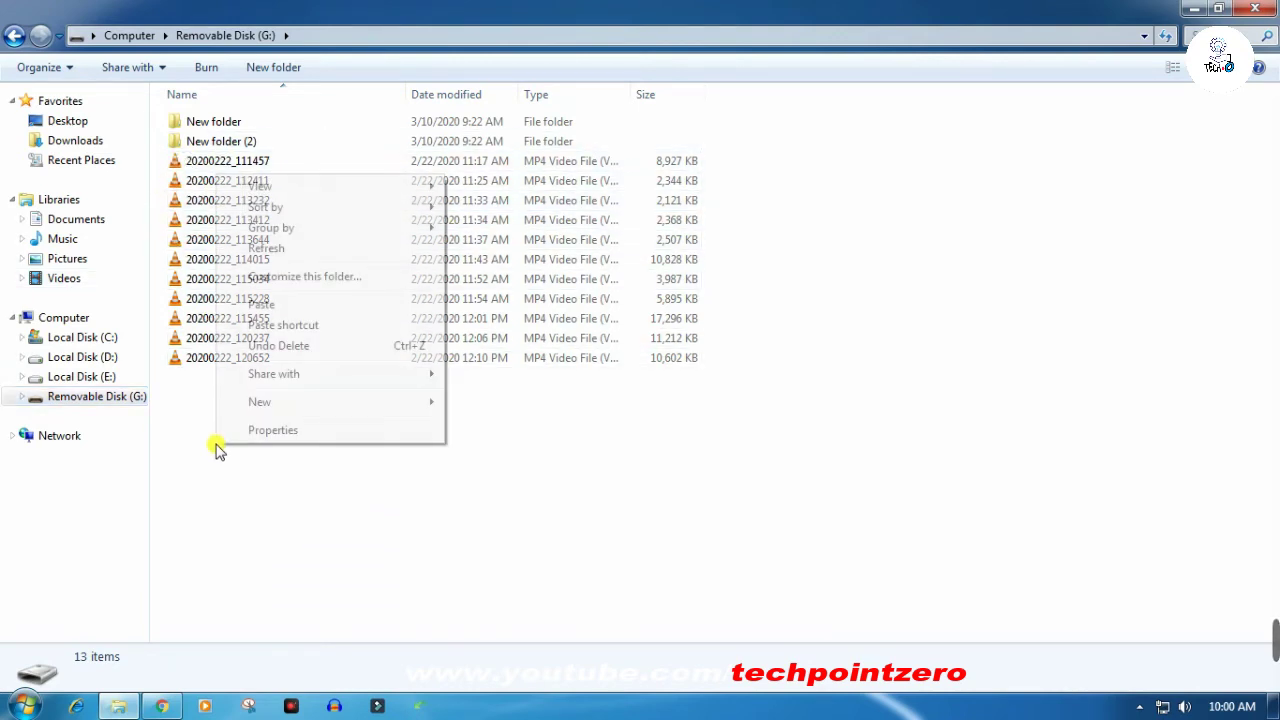
click(278, 306)
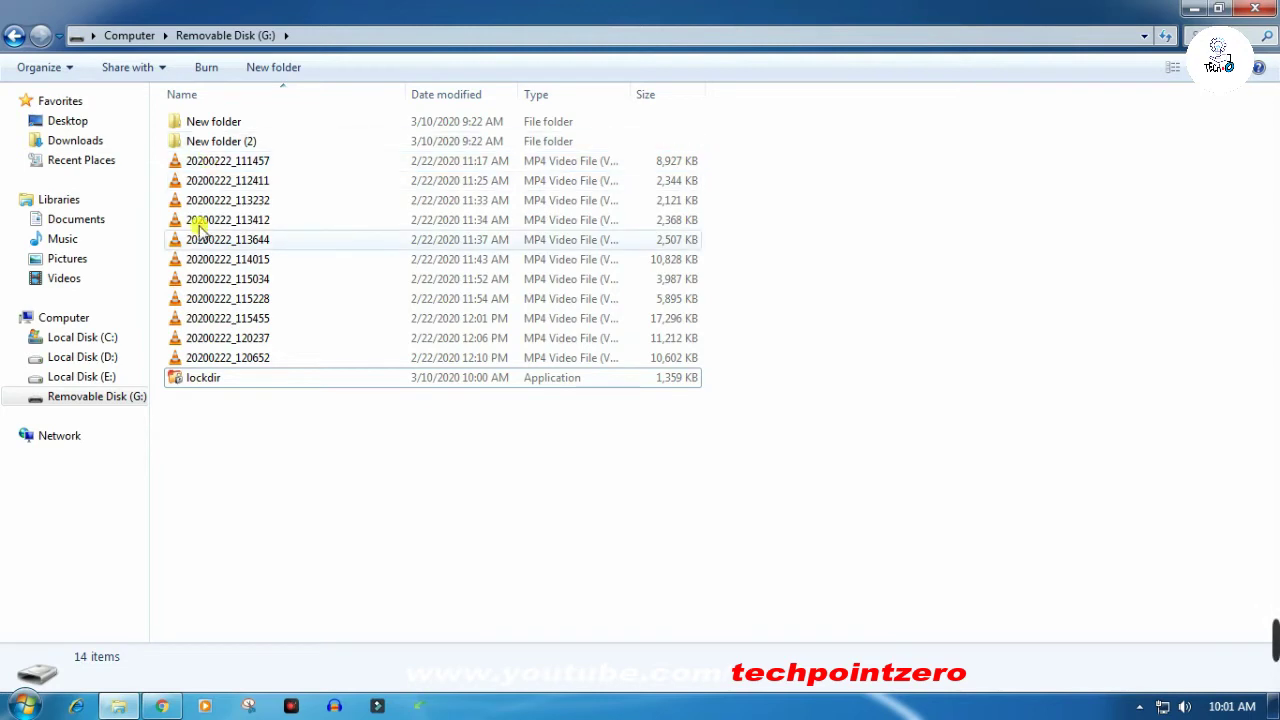
- Launch lockdir from drive G:, accepting the security warning to run it
click(218, 384)
right_click(218, 384)
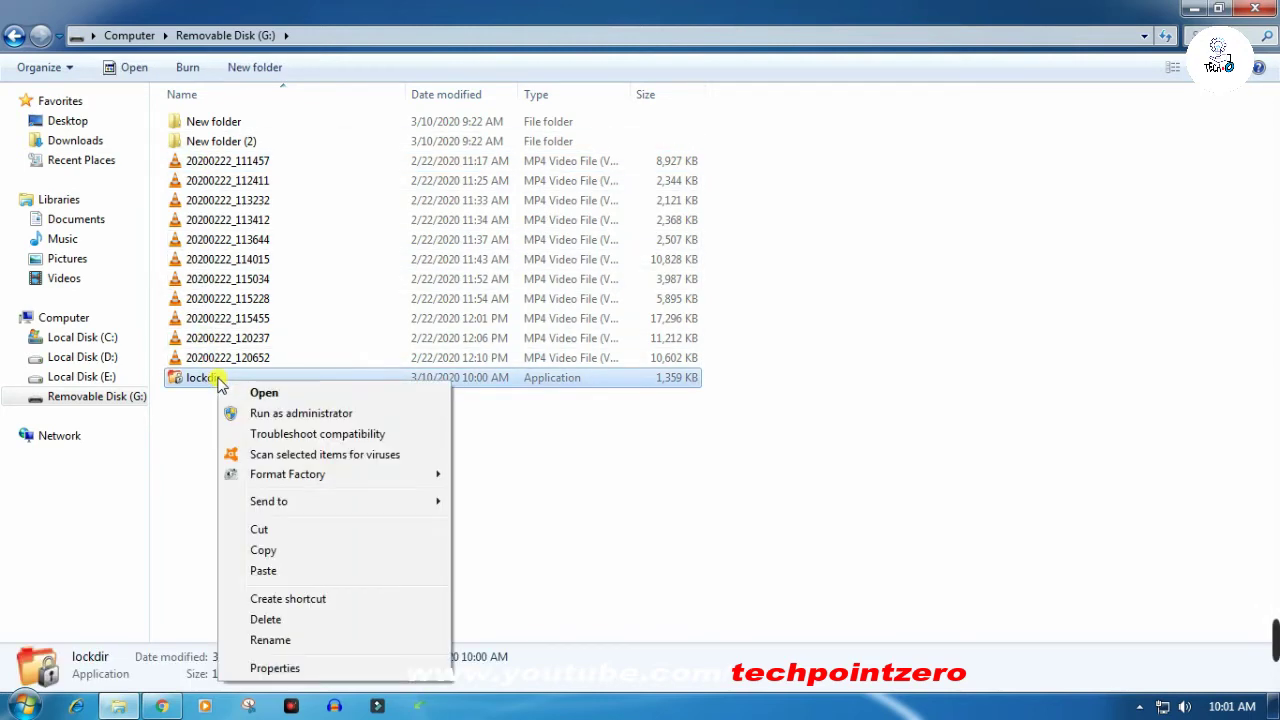
click(261, 394)
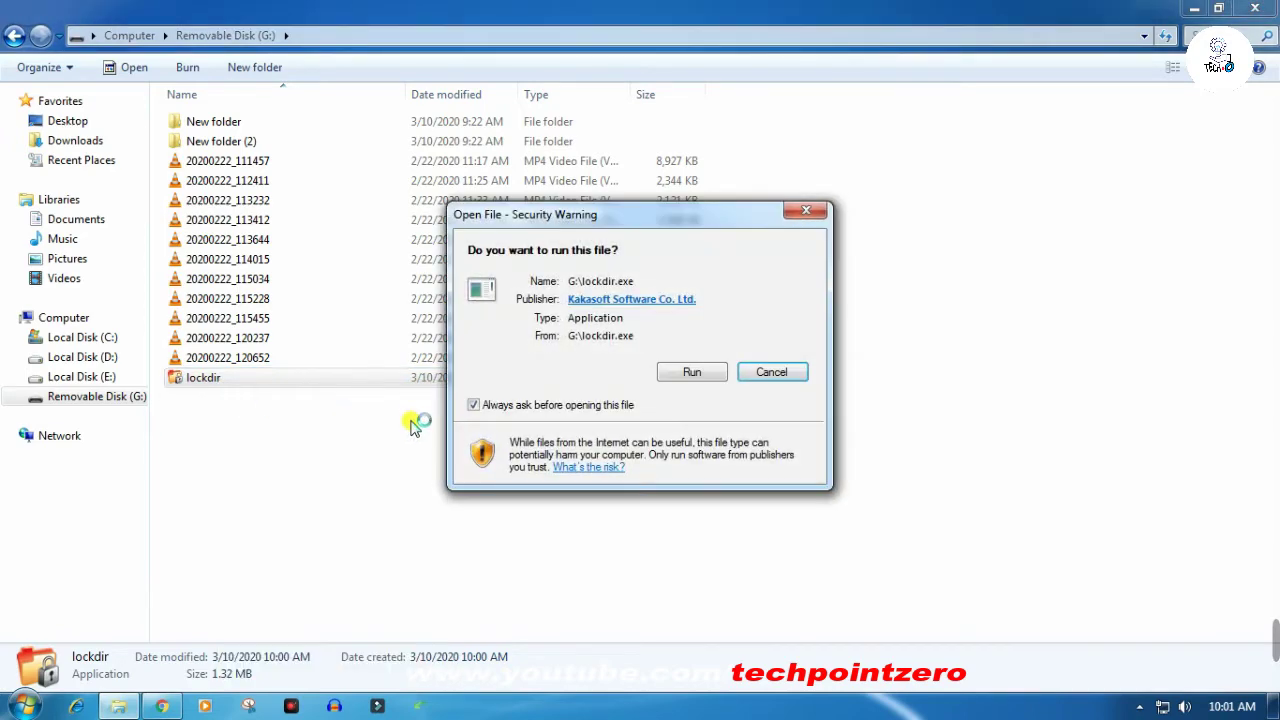
click(692, 372)
- Enter a protection password and protect drive G: in Folder Protector
click(545, 350)
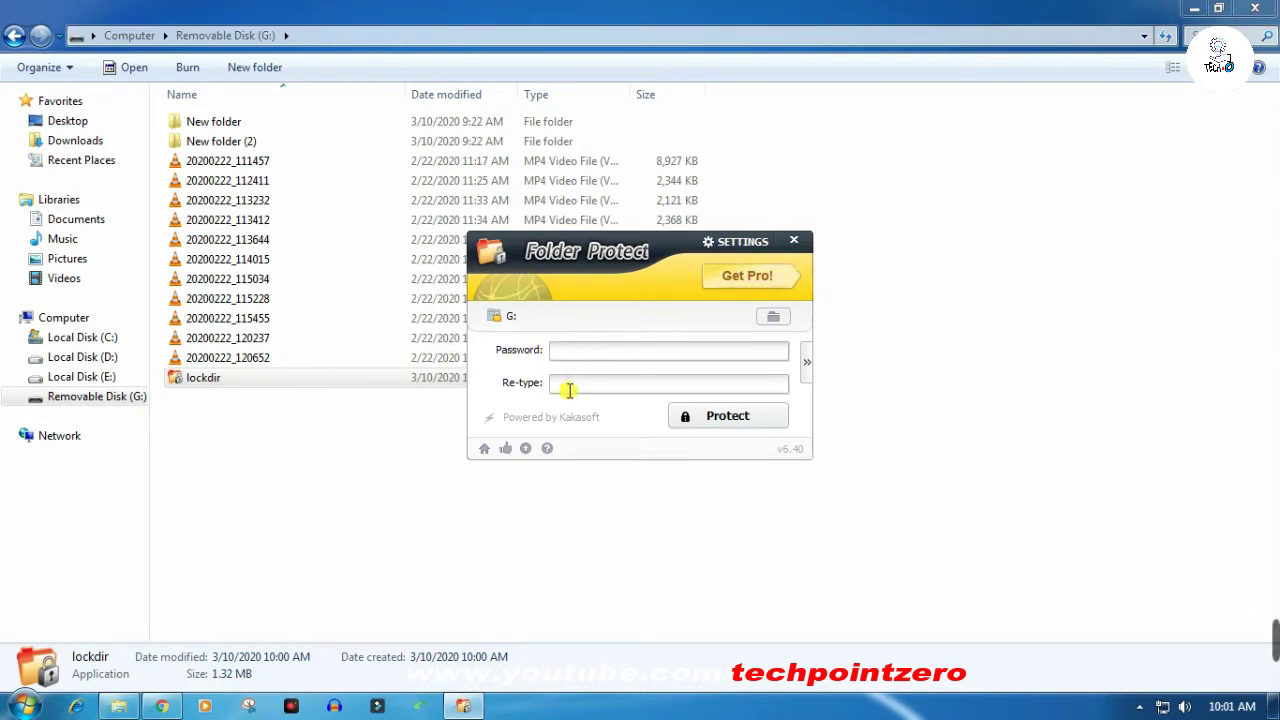
text(12345678)
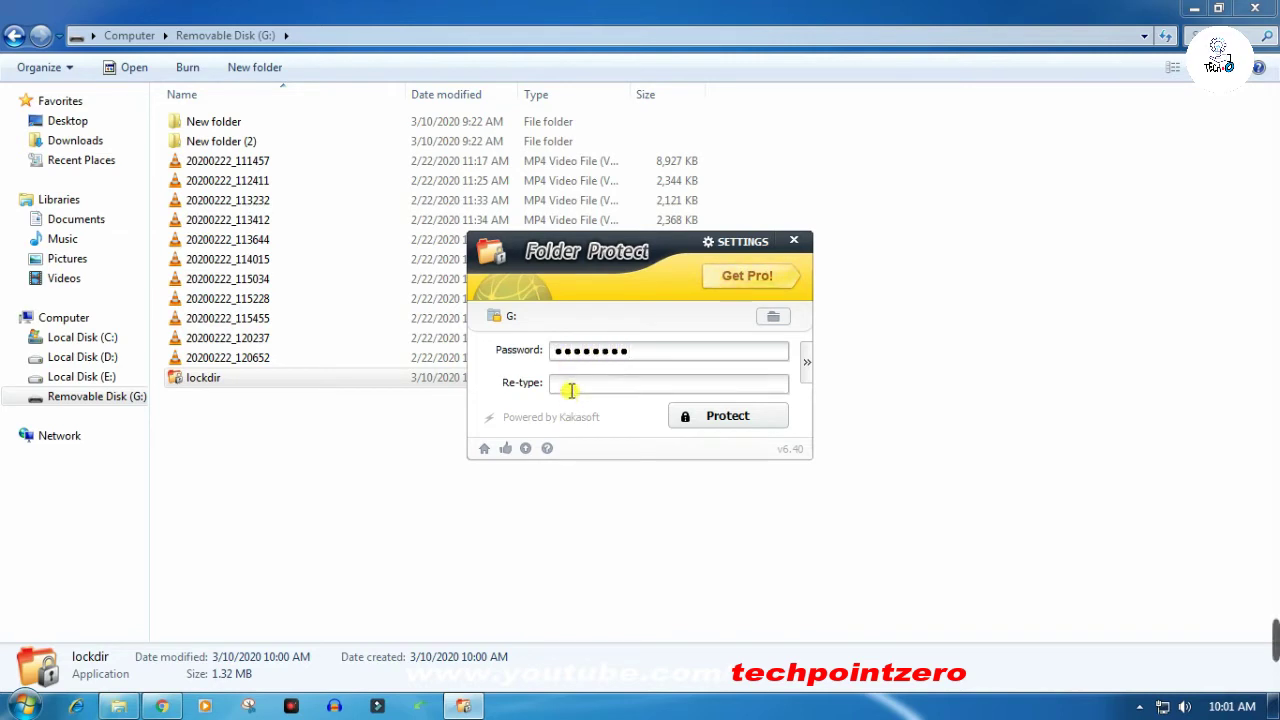
text(12345678)
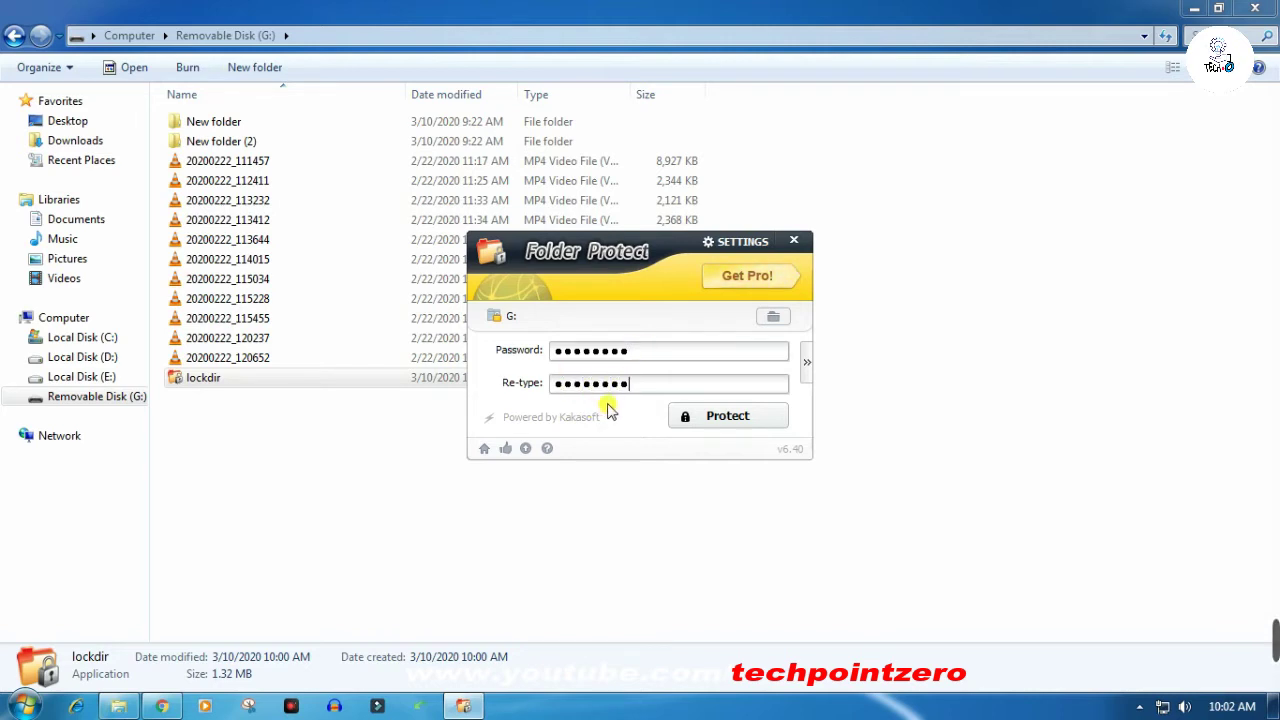
click(710, 416)
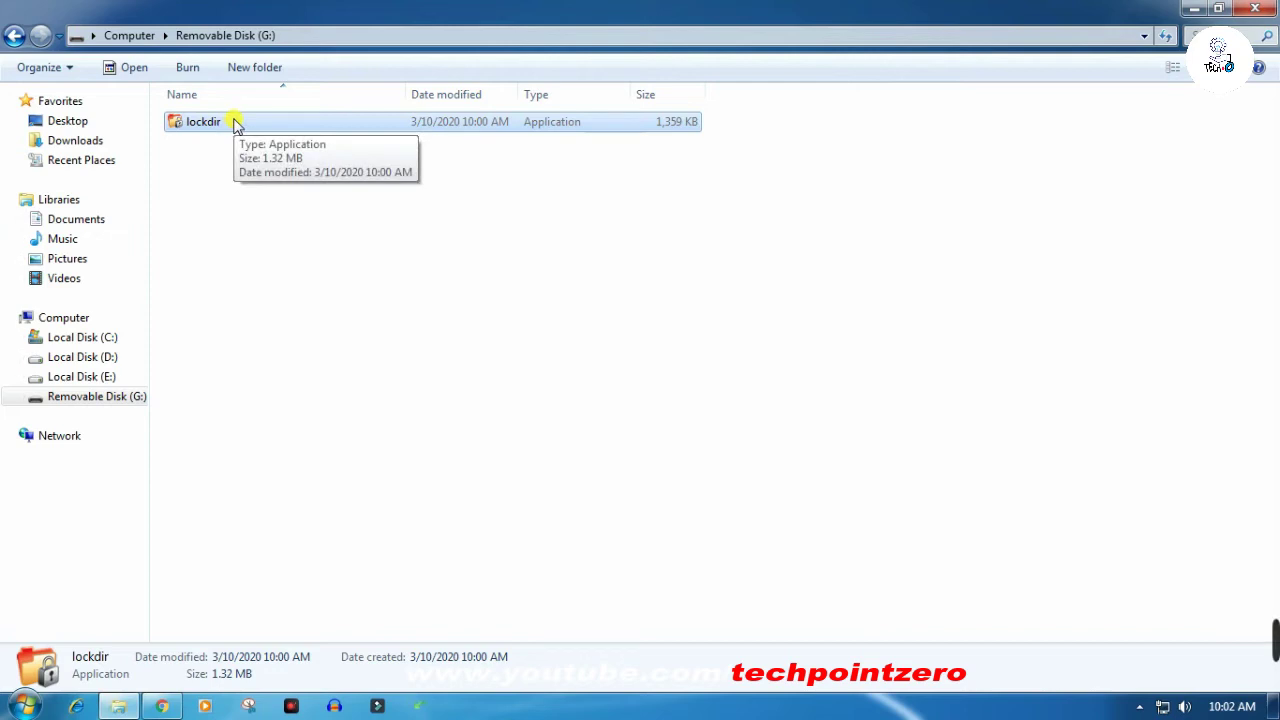
- Return to Removable Disk (G:) and launch lockdir.exe from it
click(12, 36)
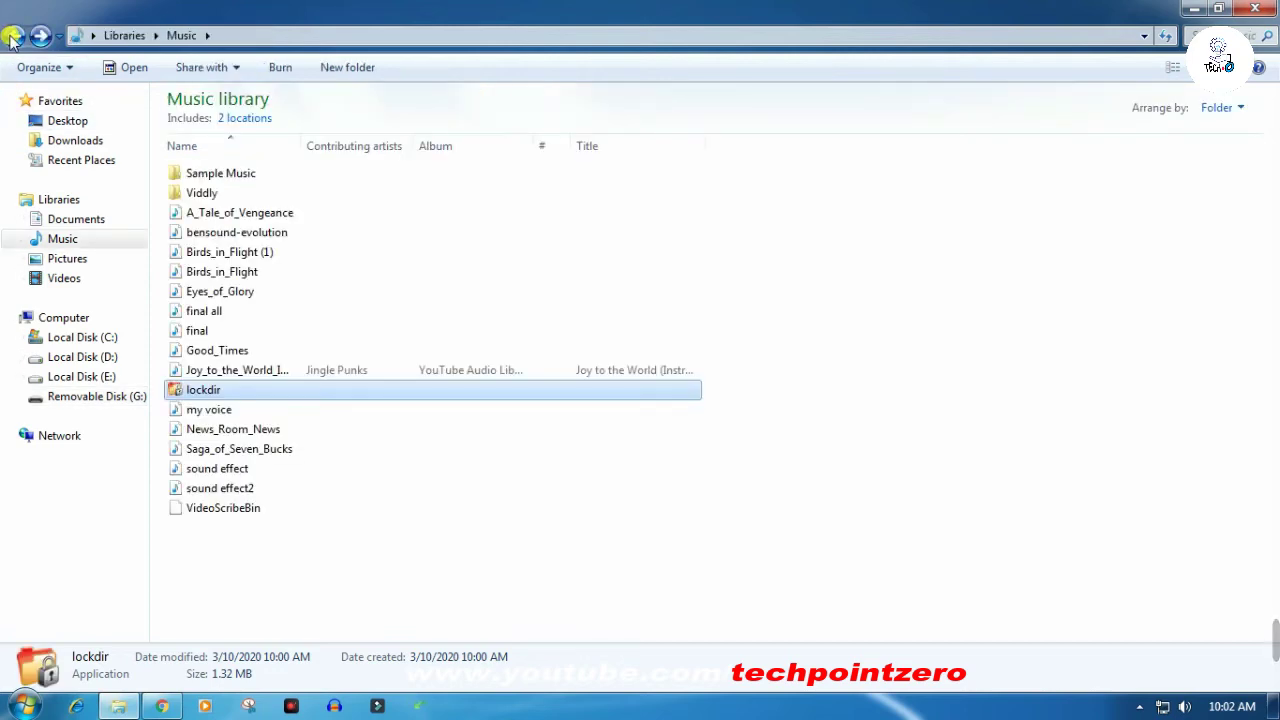
click(12, 36)
double_click(472, 218)
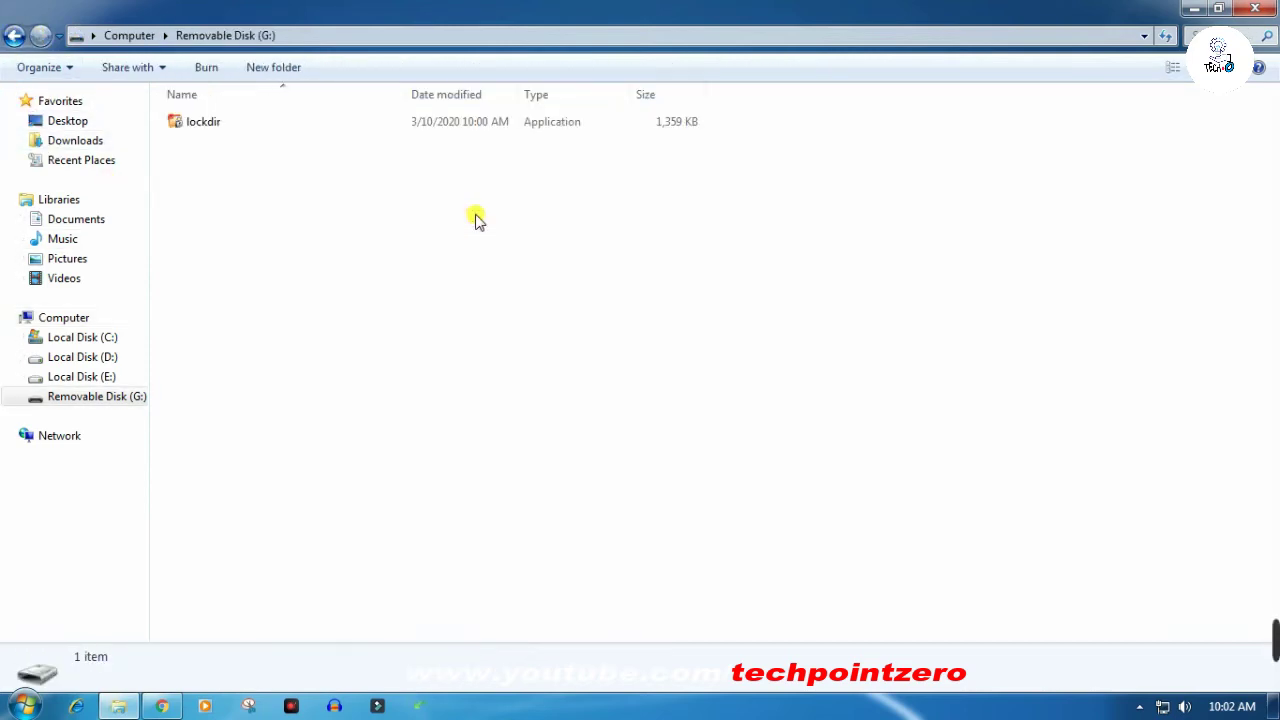
double_click(188, 124)
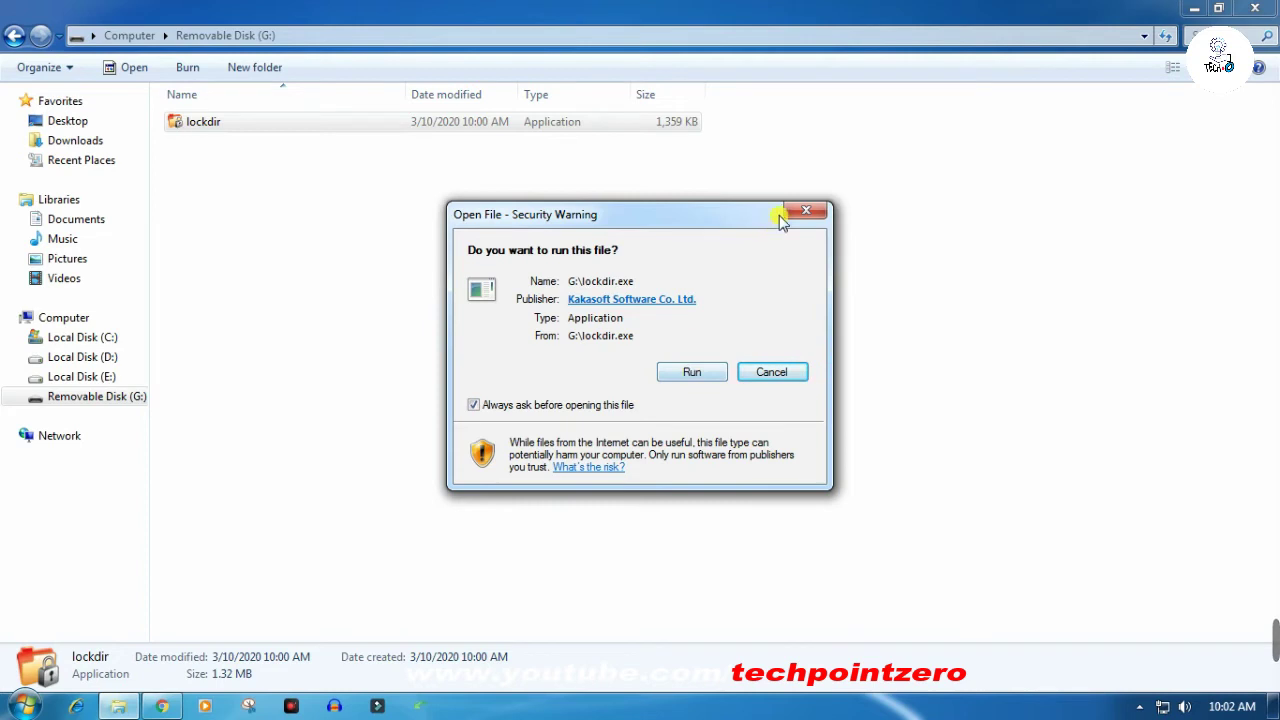
- Unlock drive G: with the password, cancel its protection permanently, and close Folder Protector
click(692, 372)
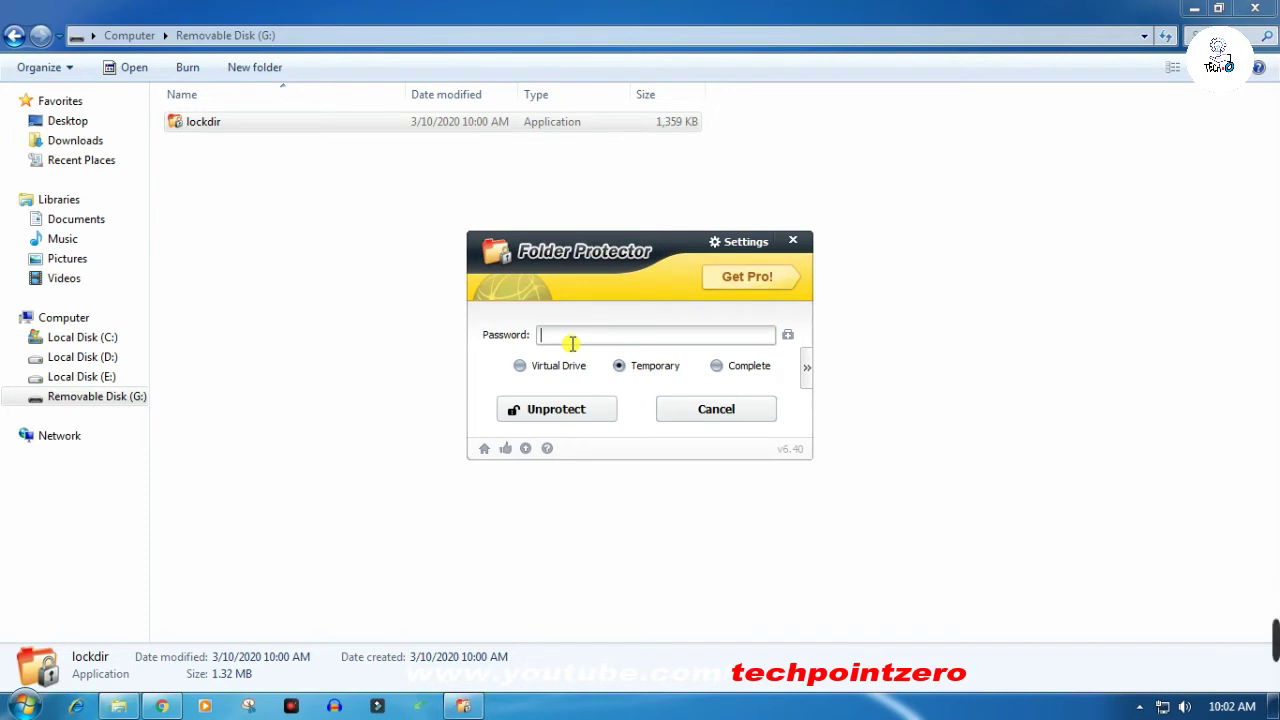
text(12345678)
click(580, 412)
click(554, 392)
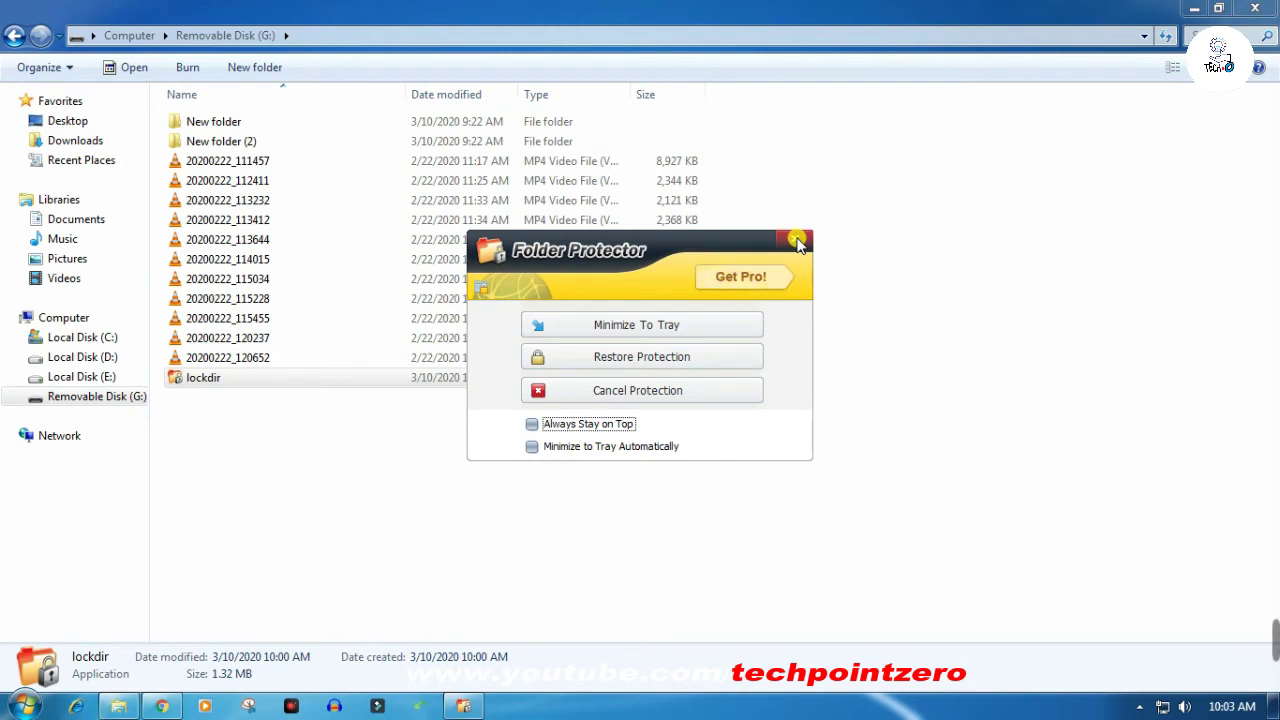
click(797, 241)
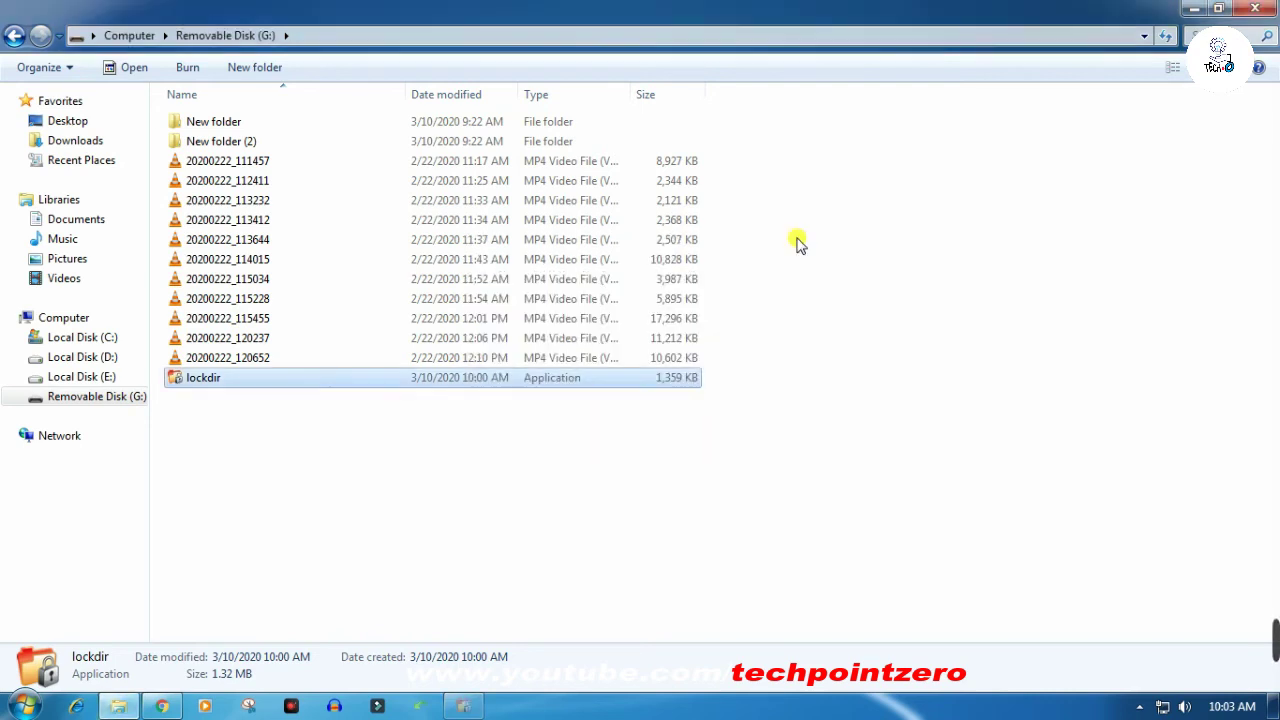